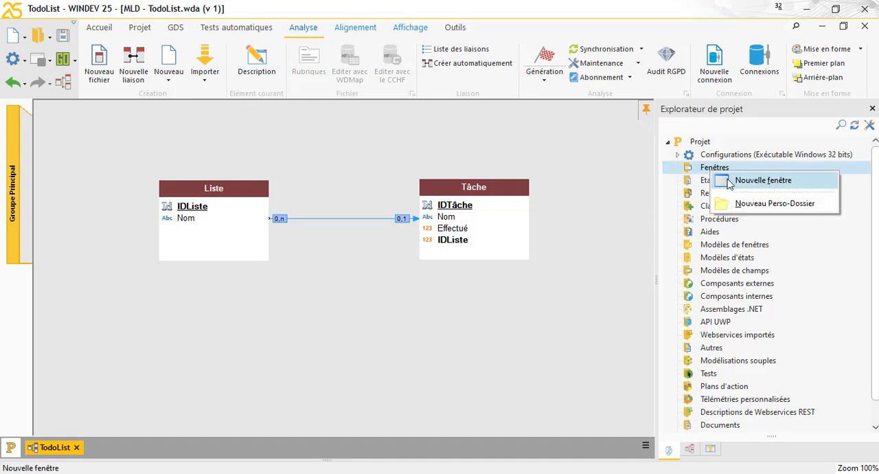
Step: Create a blank standard window with the Phoenix template and save it with the title "Principale"
click(760, 183)
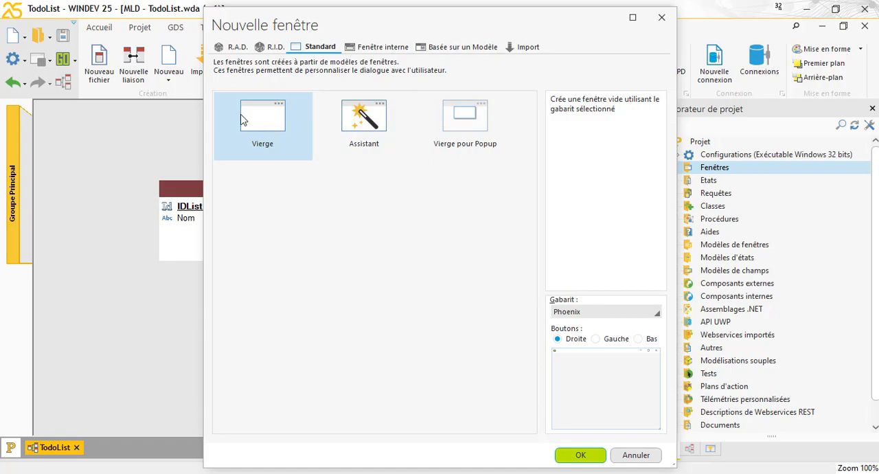
click(580, 456)
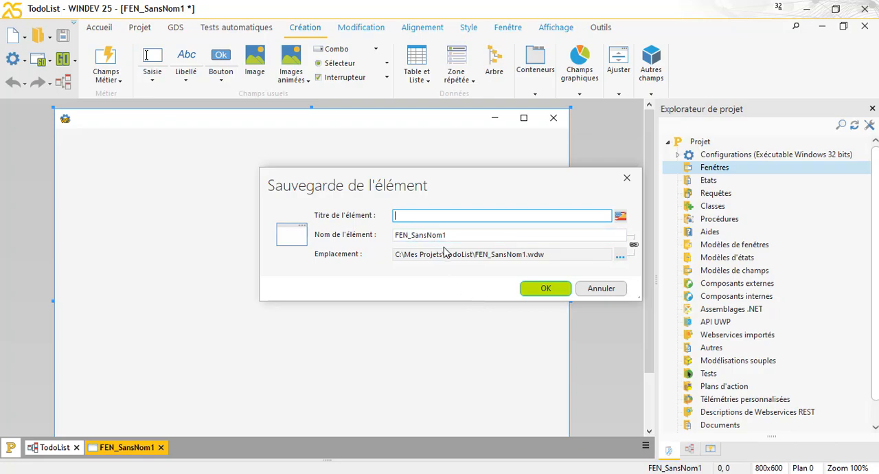
text(Principa)
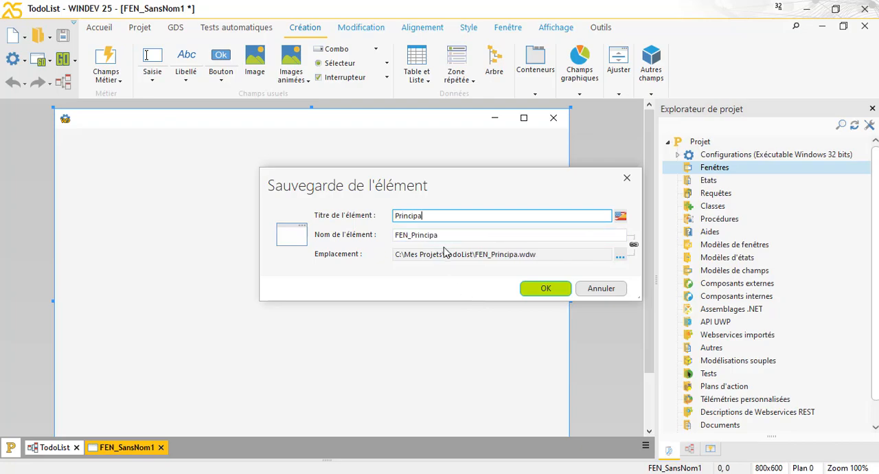
text(le)
click(534, 289)
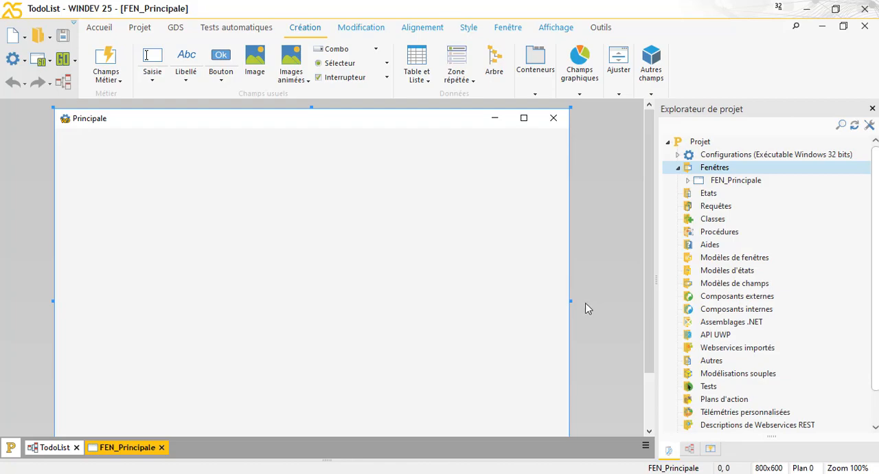
Step: Shrink the Principale window to about 660 × 385
drag(570, 300, 480, 307)
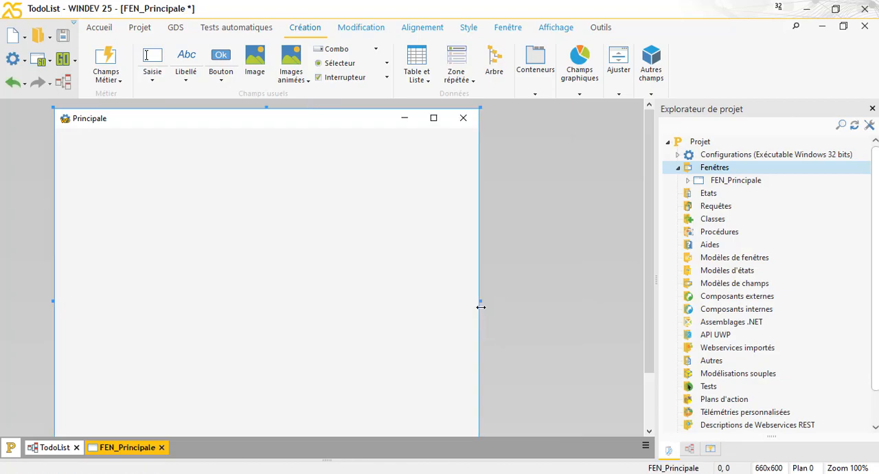
drag(266, 108, 376, 132)
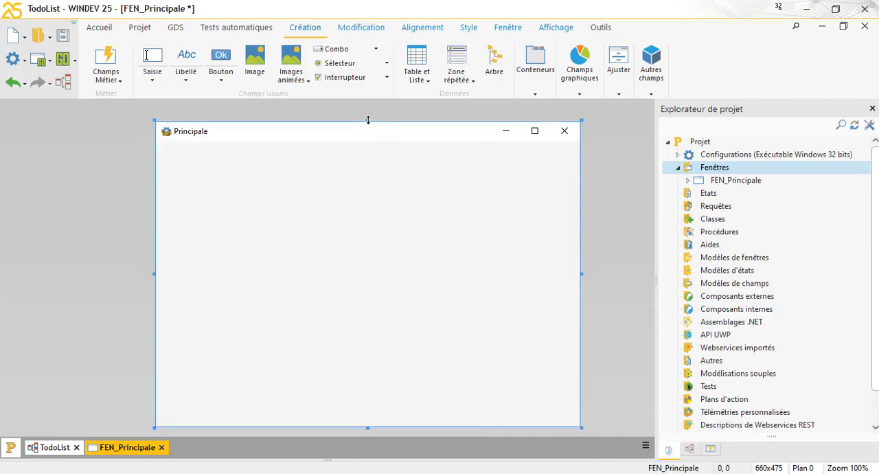
drag(368, 120, 353, 134)
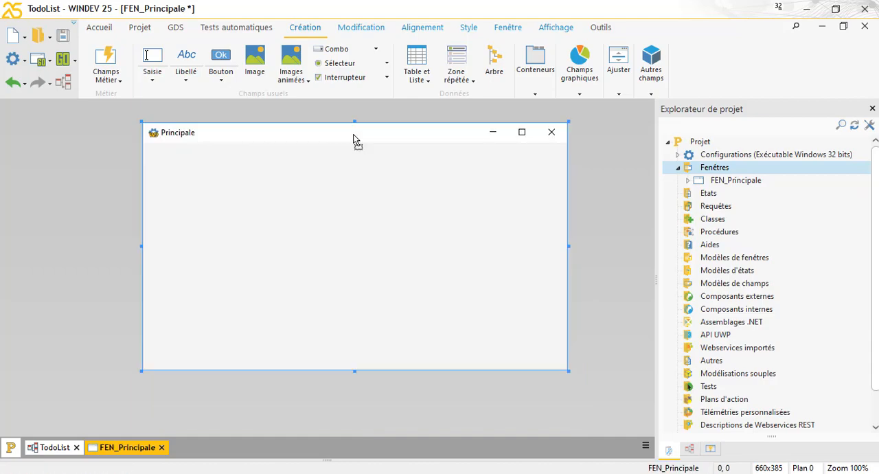
Step: In the window's description, disable "Redimensionnable" and "Mémoriser la taille et la position"
right_click(354, 138)
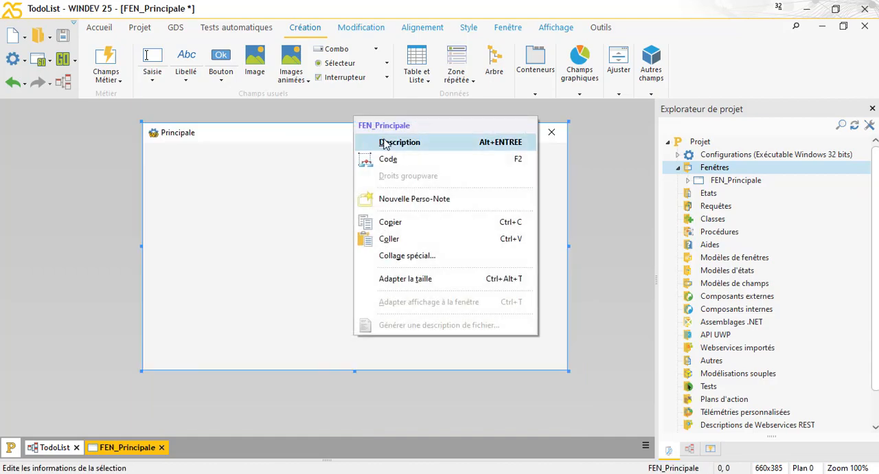
click(414, 146)
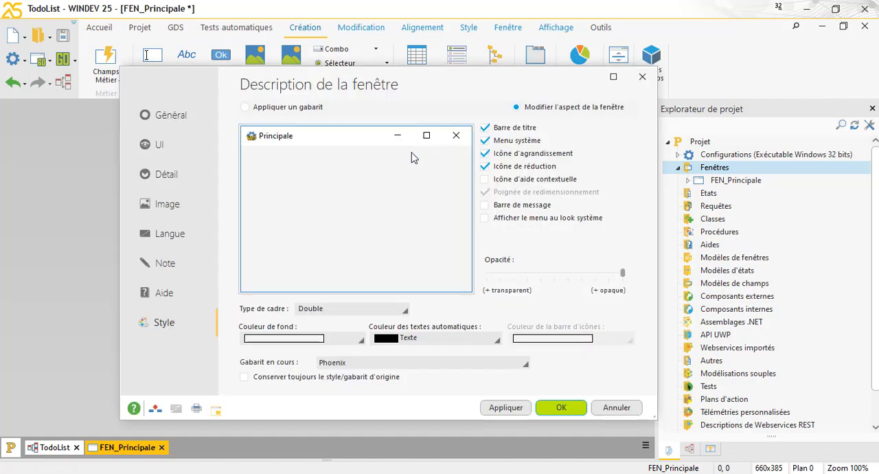
click(166, 116)
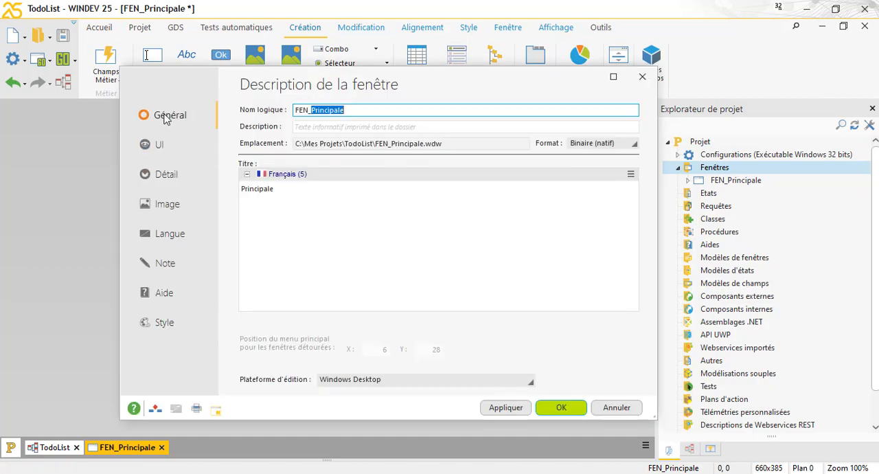
click(287, 189)
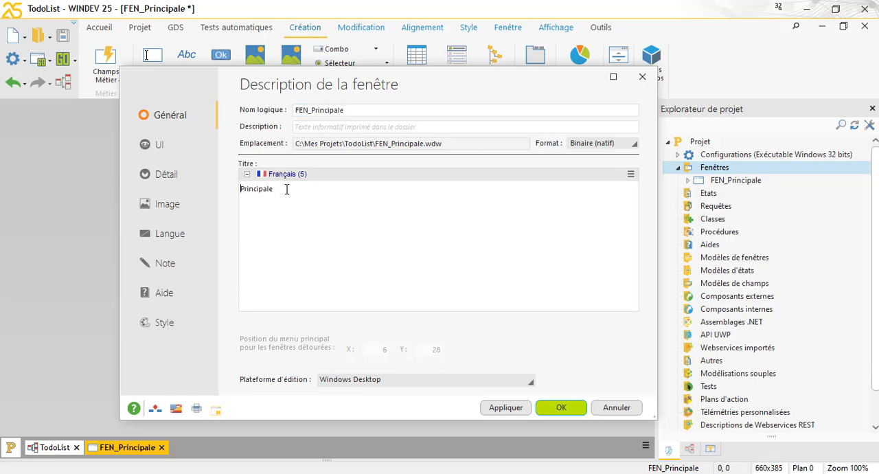
click(158, 151)
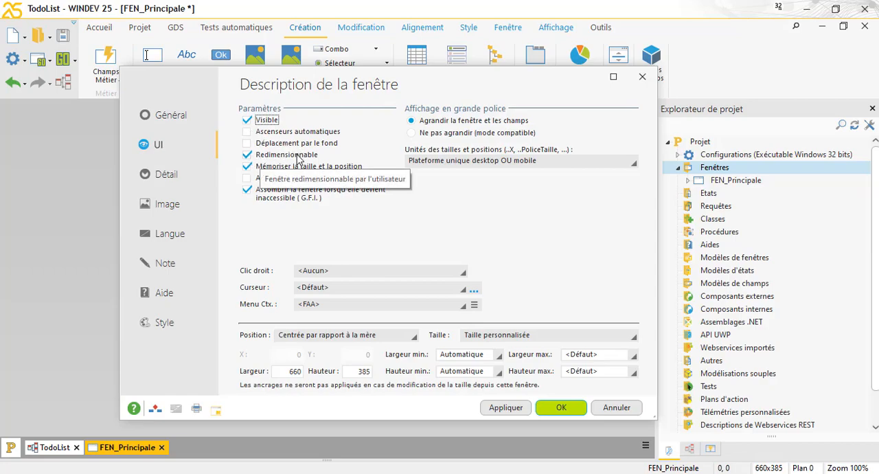
click(248, 158)
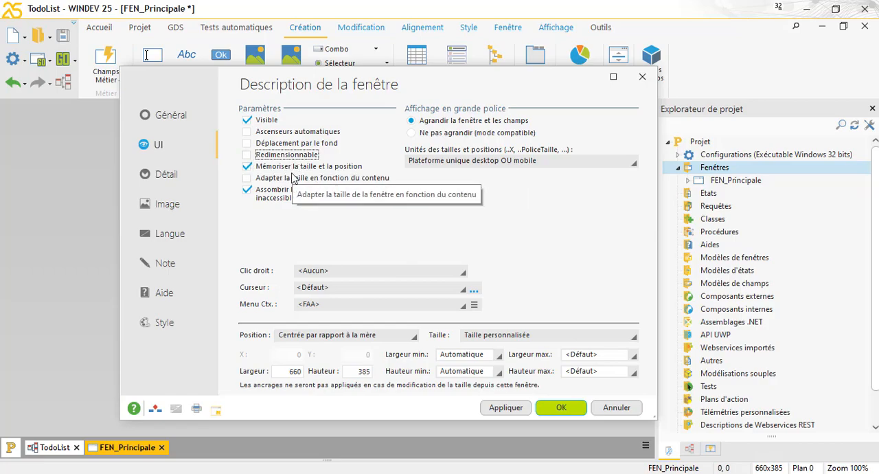
click(248, 169)
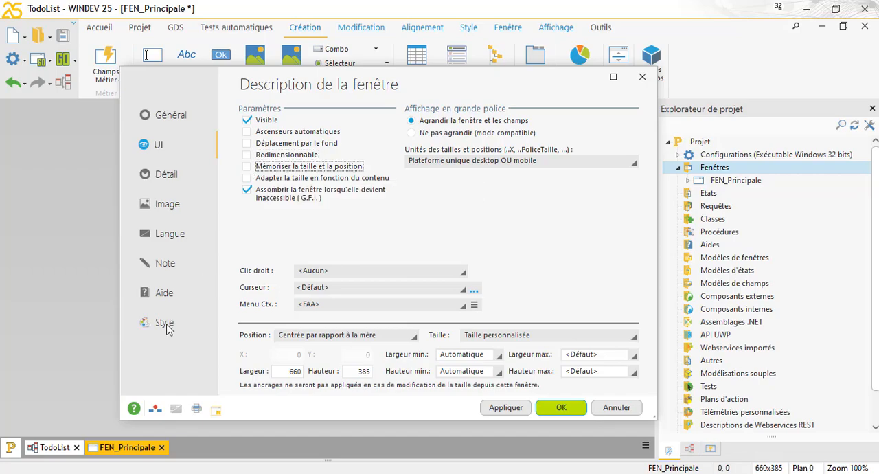
Step: Set the window's frame type to <Aucun> and its background colour to Blanc, and apply the description
click(165, 325)
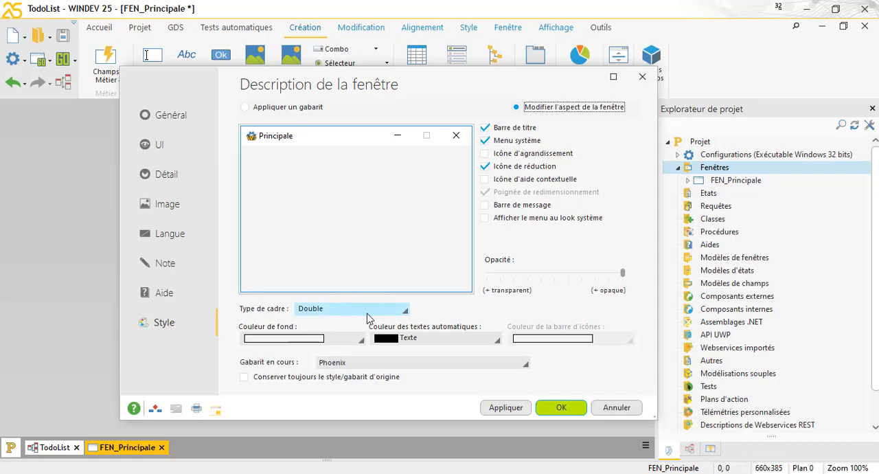
click(367, 309)
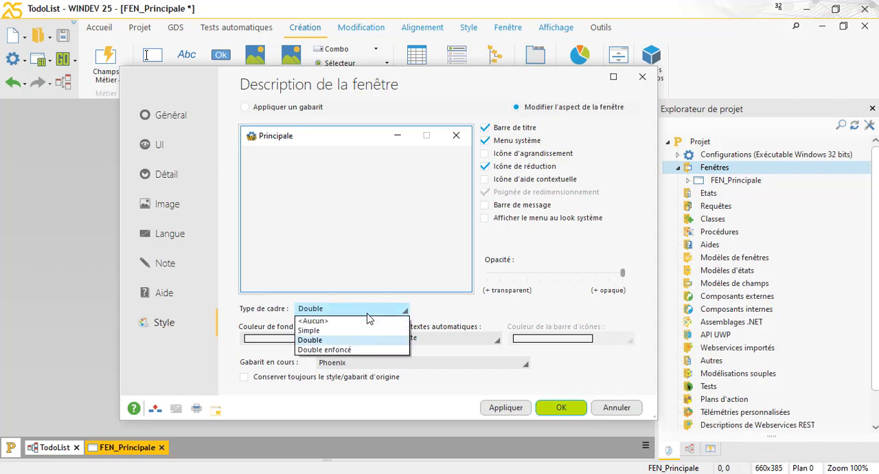
click(323, 322)
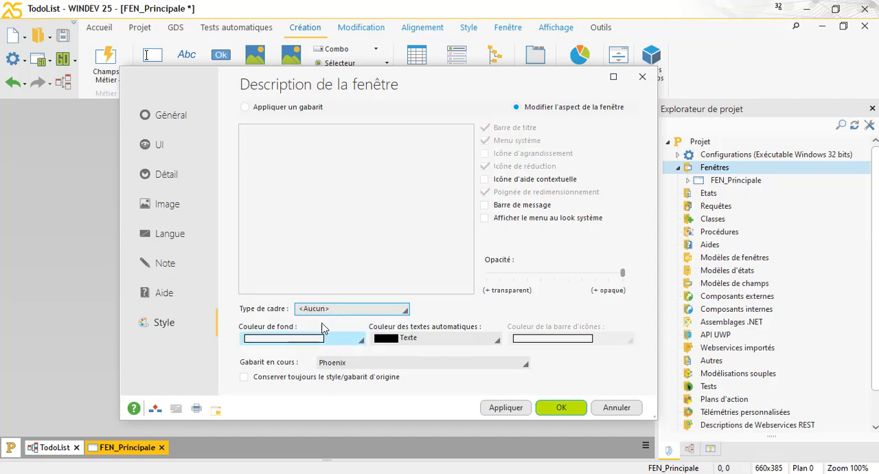
click(291, 339)
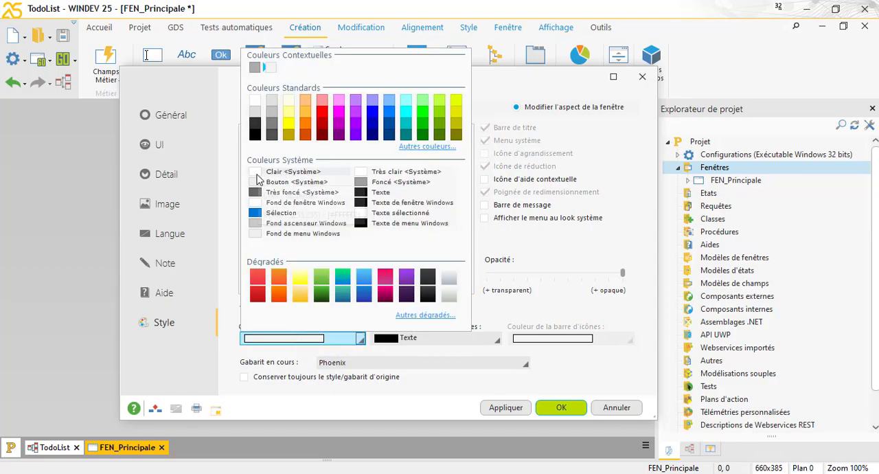
click(256, 104)
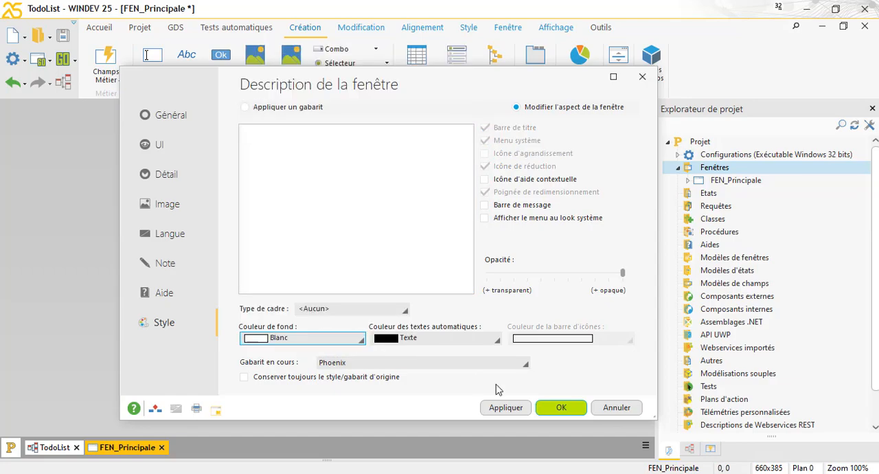
click(517, 410)
click(559, 407)
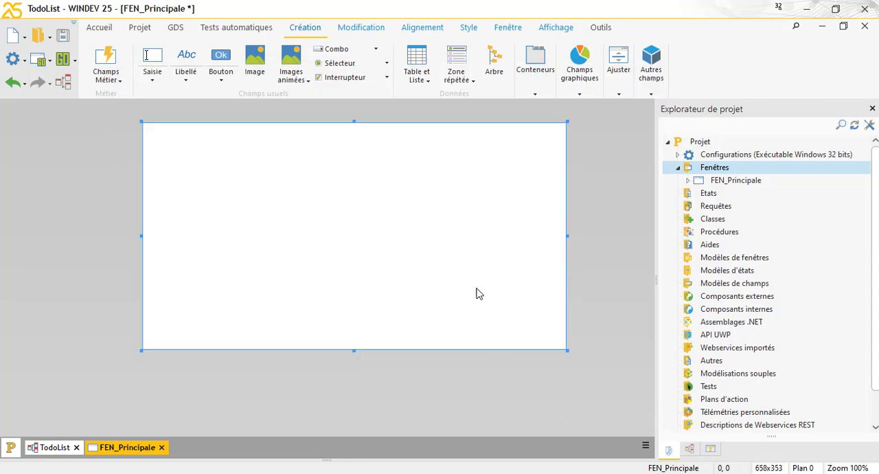
Step: Increase the window's height to about 440 and add a label spanning its whole upper edge, about 674 × 47
drag(353, 353, 353, 407)
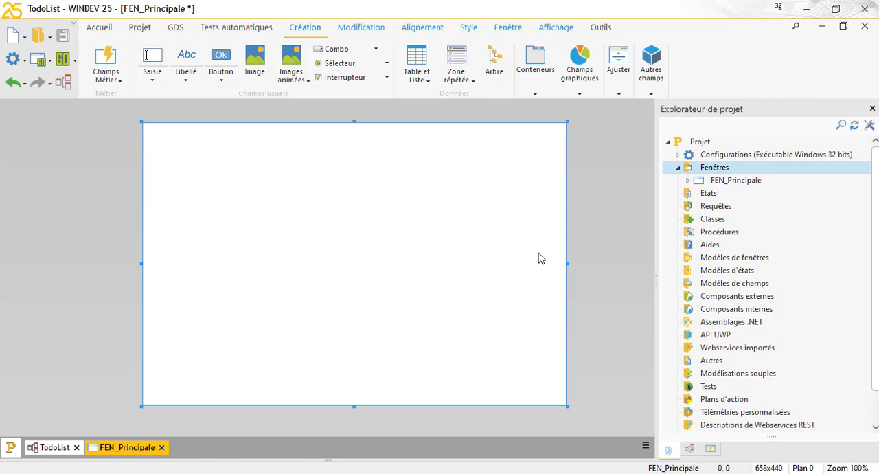
click(186, 63)
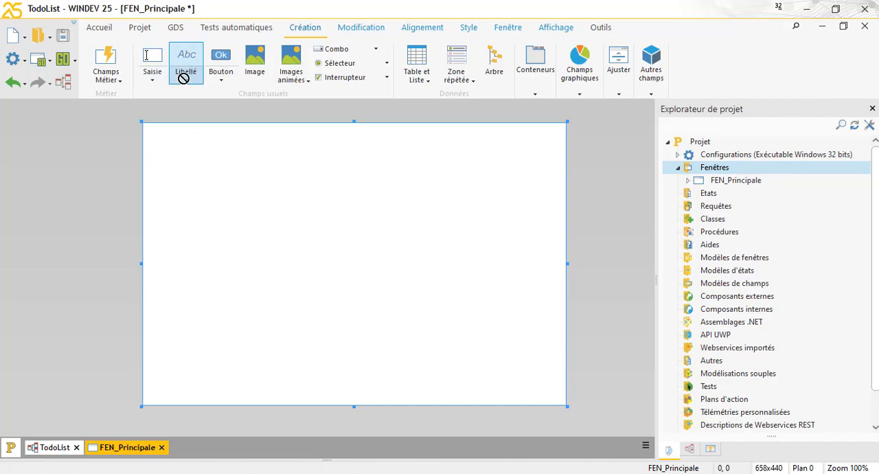
click(177, 135)
drag(177, 144, 572, 137)
drag(145, 139, 138, 138)
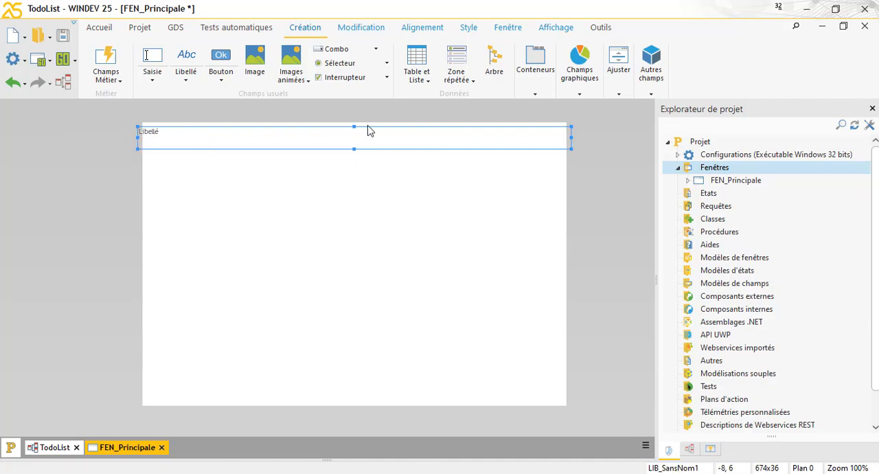
drag(353, 127, 354, 120)
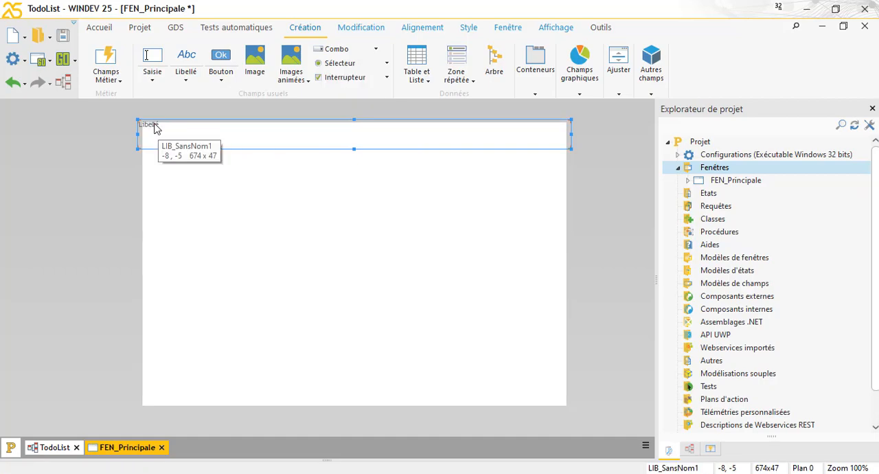
Step: Clear the caption text of the wide label at the window's upper edge
right_click(185, 134)
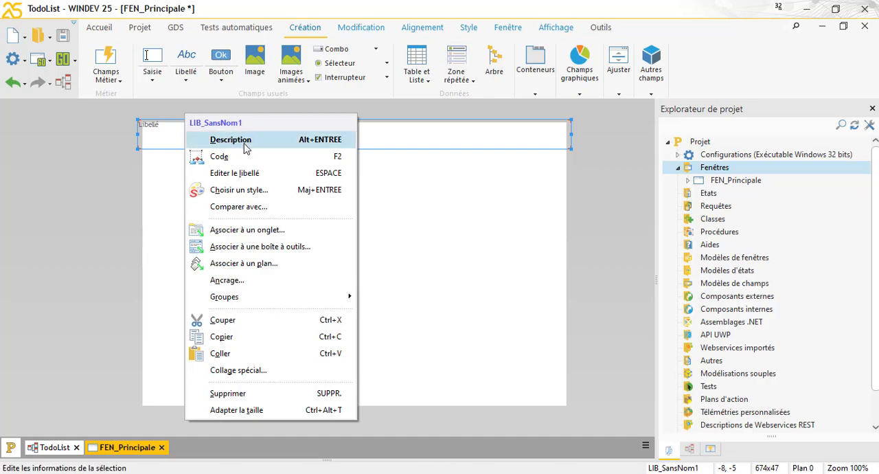
click(242, 173)
key(Delete)
key(Return)
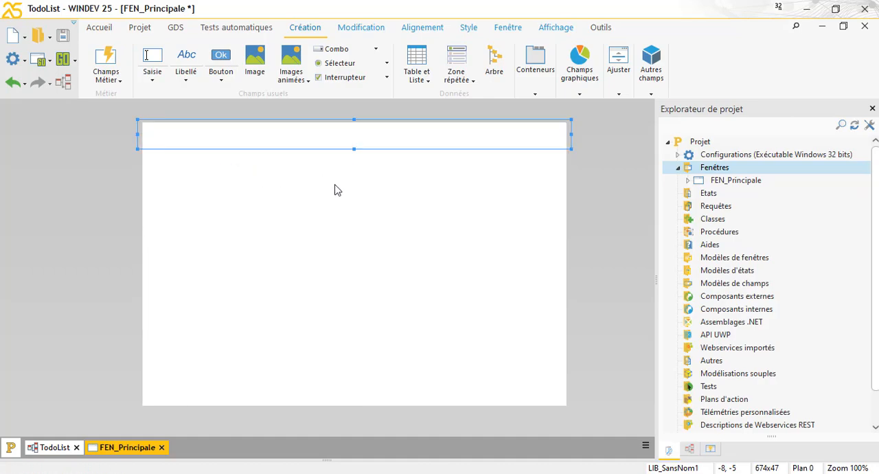
Step: Set the background colour of the wide label's "Cadre extérieur" to the blue template colour "Lien (1)"
right_click(369, 140)
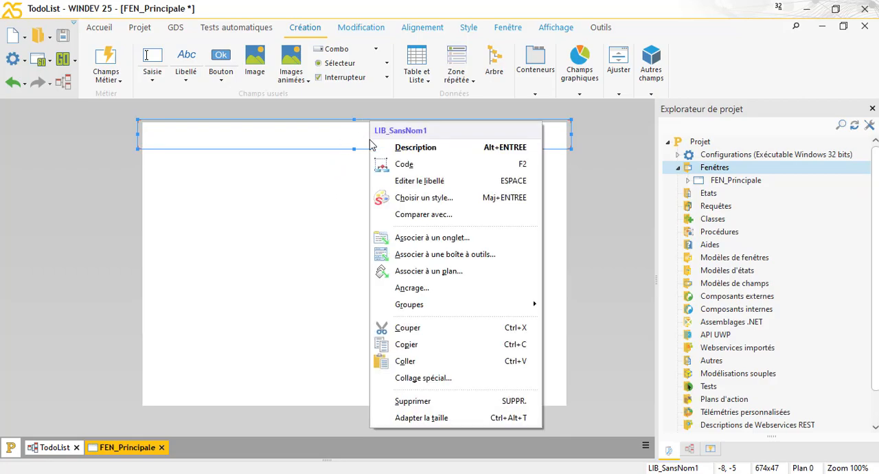
click(404, 149)
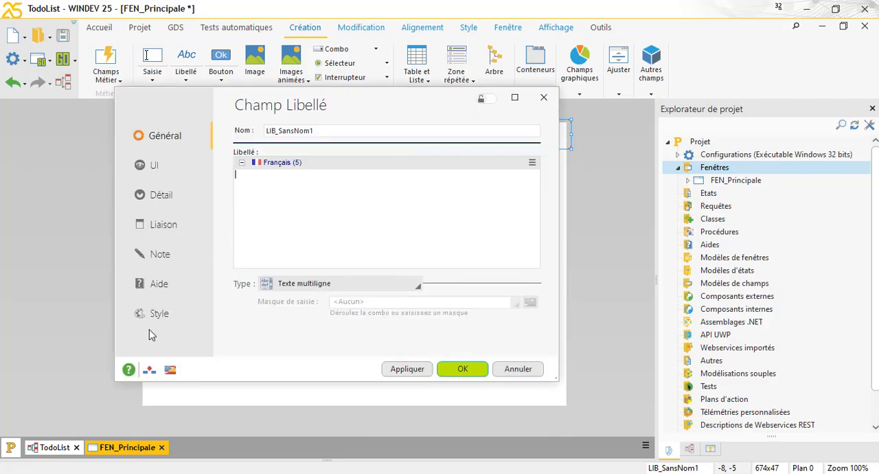
click(157, 314)
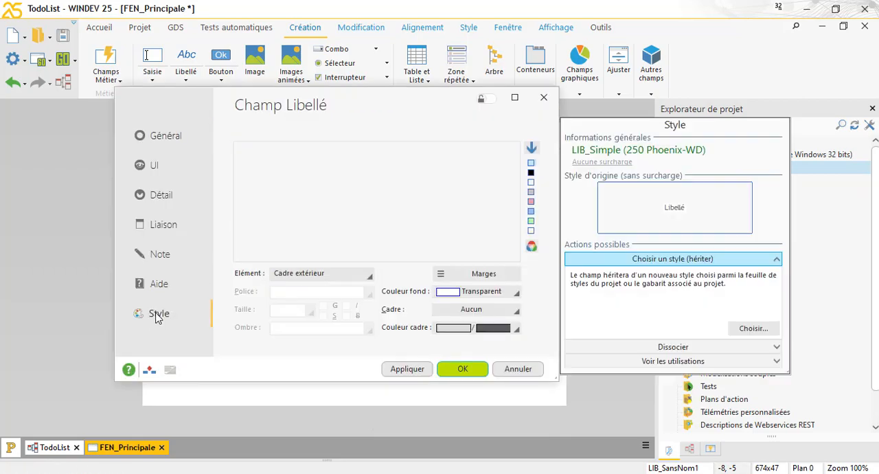
click(305, 276)
click(314, 348)
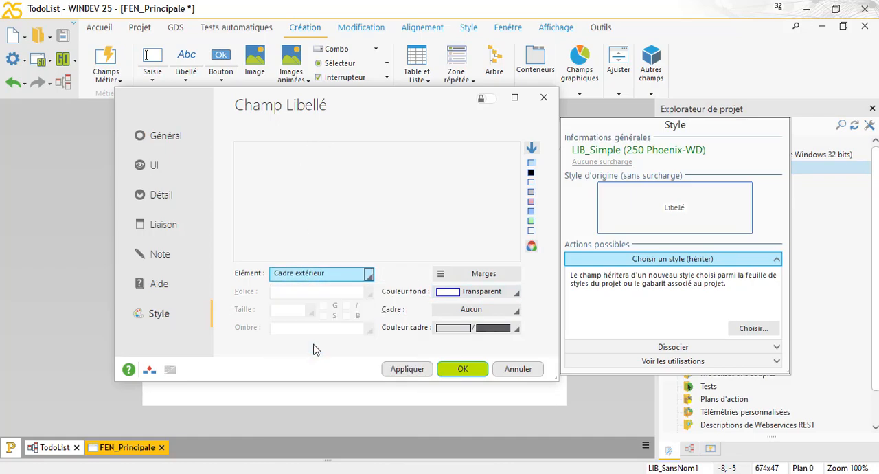
click(479, 295)
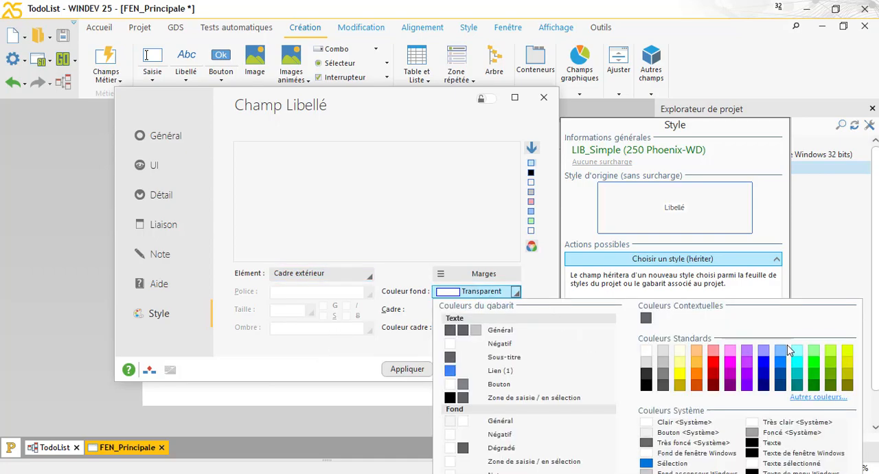
click(450, 372)
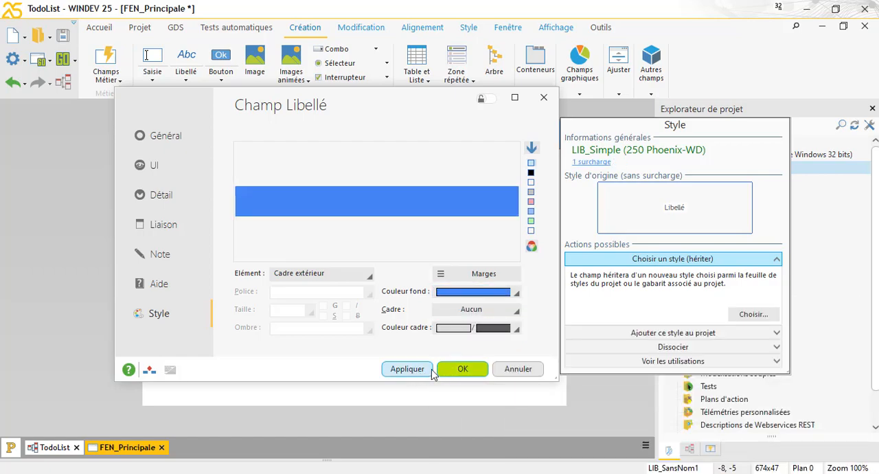
click(469, 371)
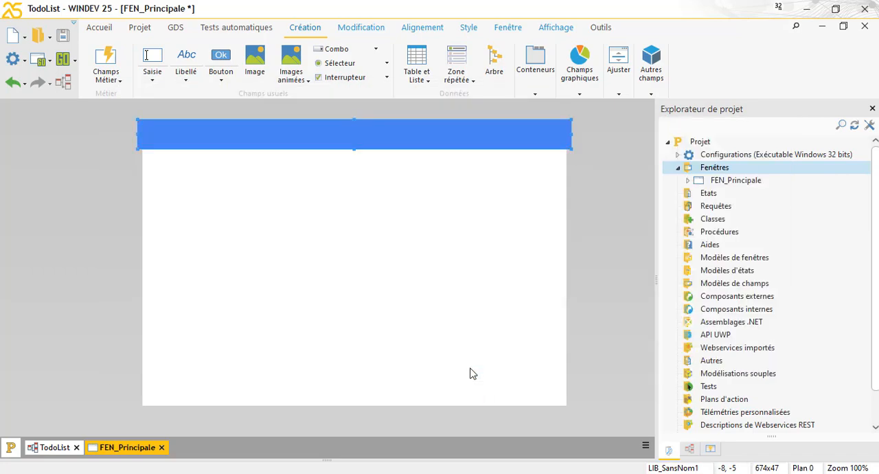
click(365, 220)
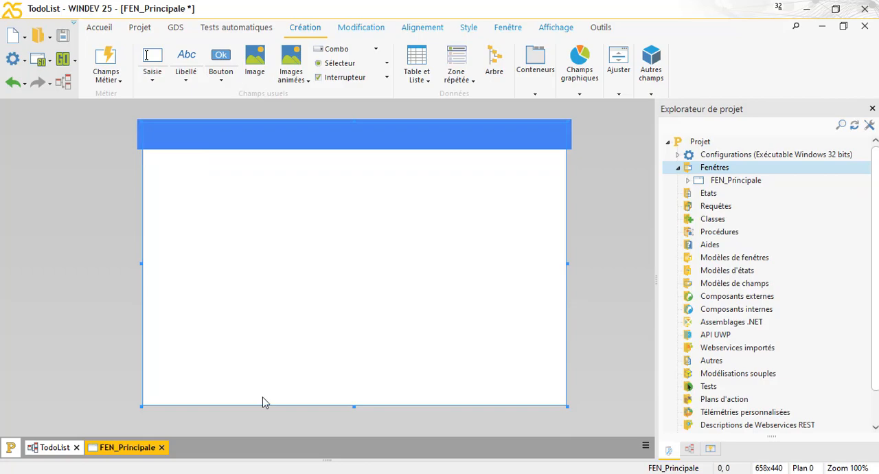
Step: Add a label near the left end of the blue banner and set its caption to "TODOLIST"
click(186, 61)
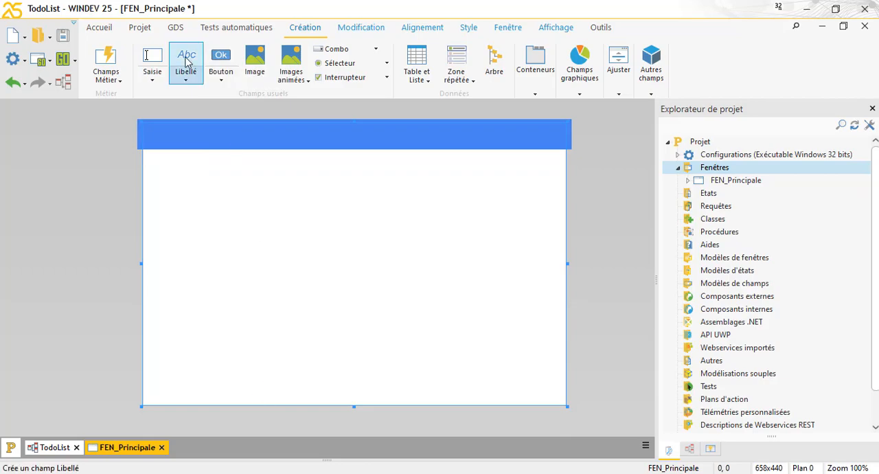
click(185, 136)
right_click(185, 138)
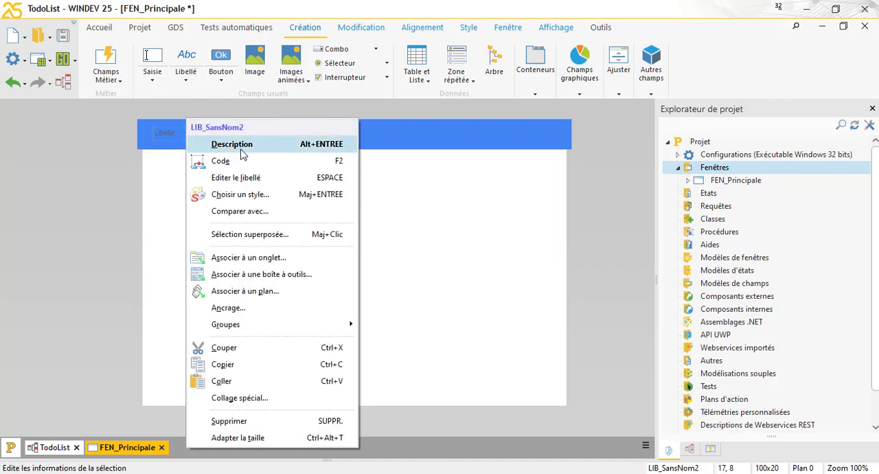
click(244, 186)
text(TODOLIST)
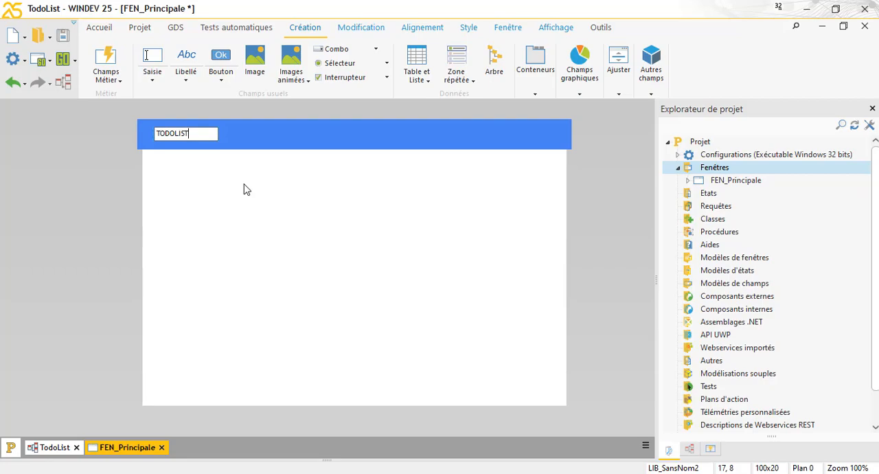
click(208, 186)
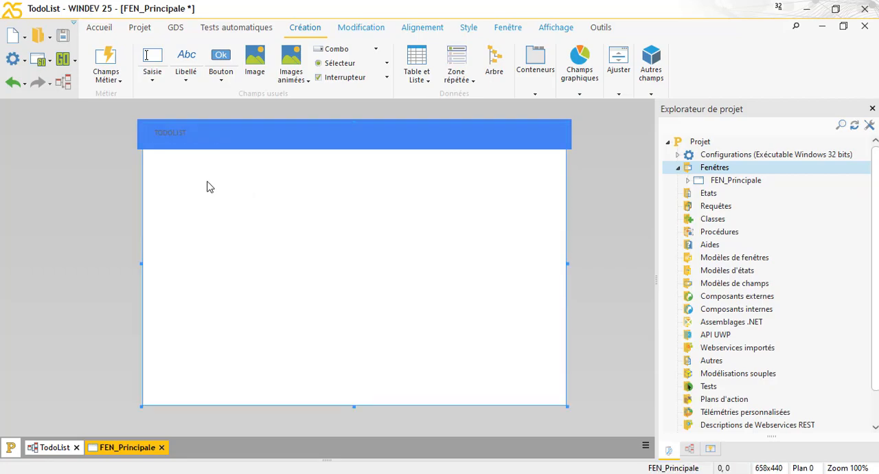
Step: Set the TODOLIST label's vertical alignment to Centre in its description and apply the change
click(175, 136)
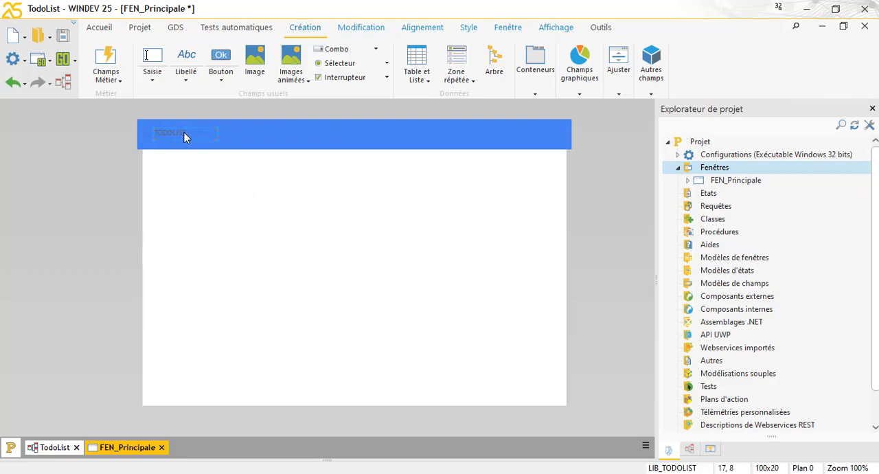
right_click(184, 137)
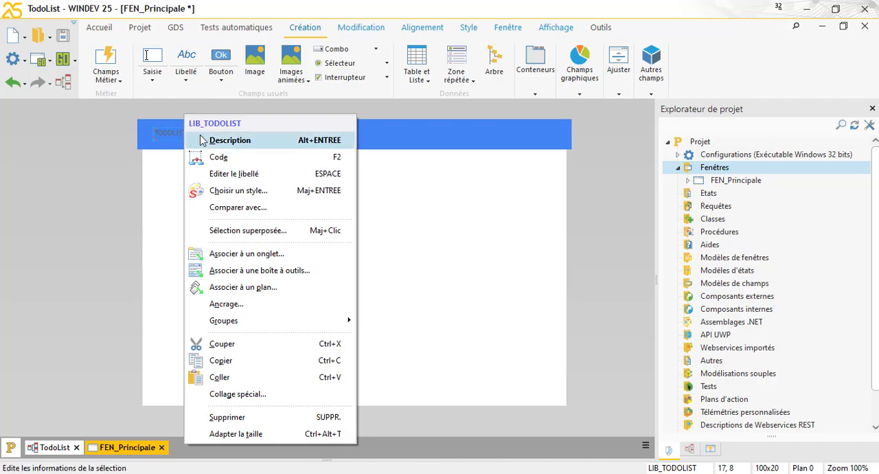
click(231, 142)
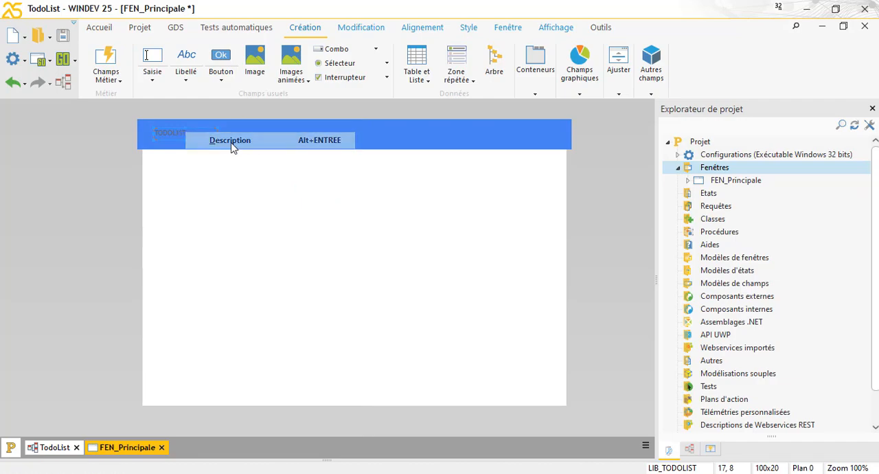
click(163, 171)
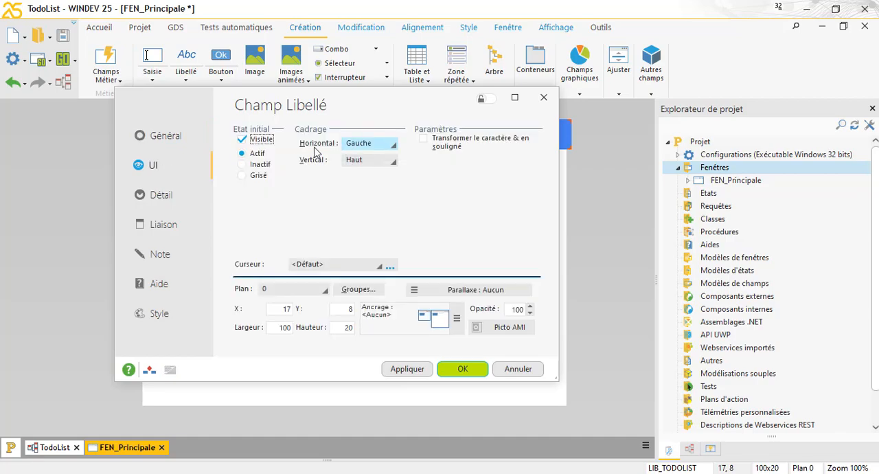
click(370, 145)
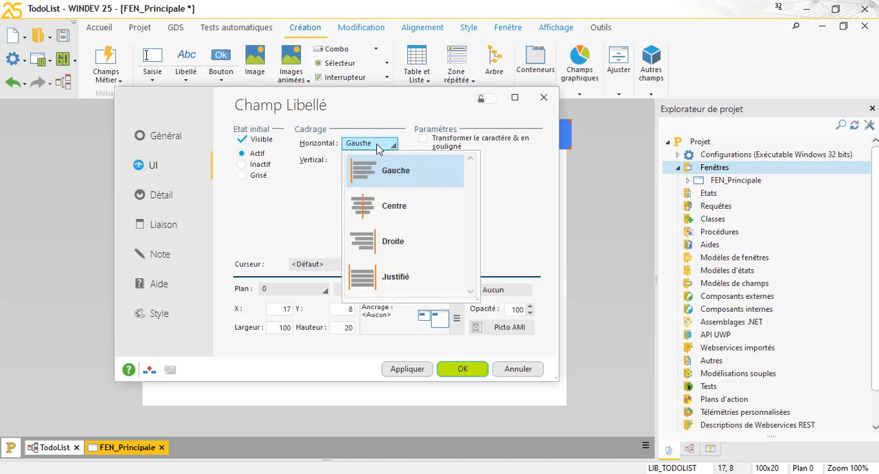
click(380, 147)
click(358, 166)
click(379, 221)
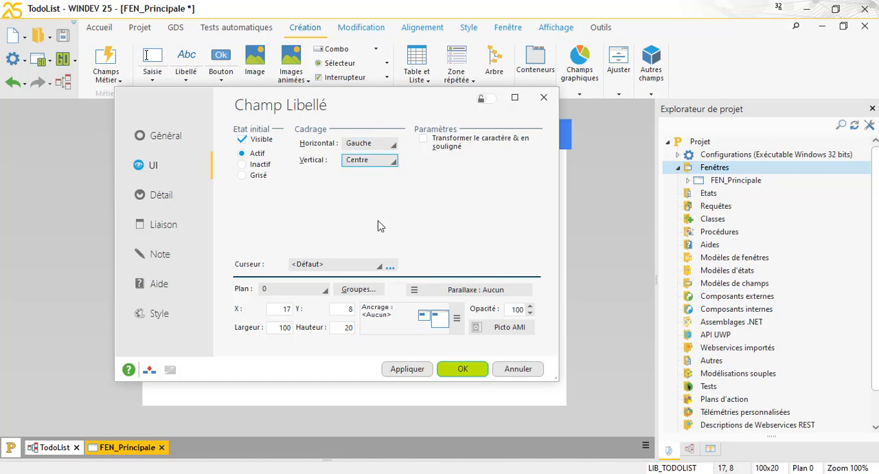
click(408, 368)
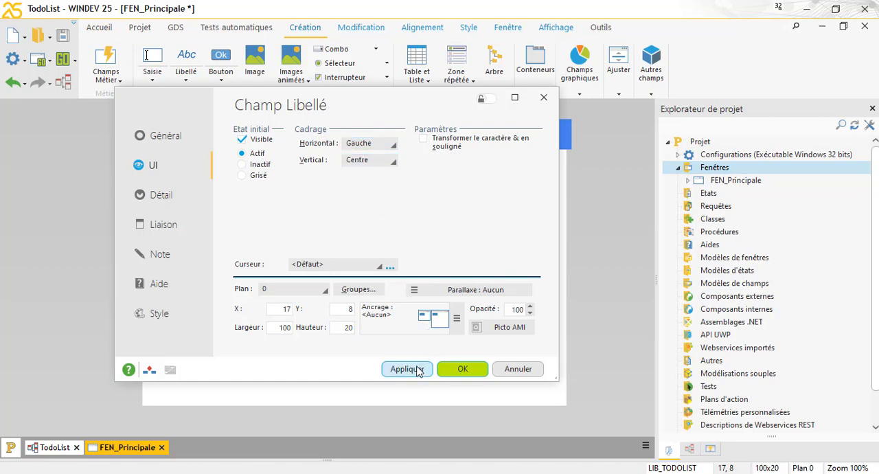
Step: Set the font of the TODOLIST label's "Libellé" style element to Poppins Black
click(158, 315)
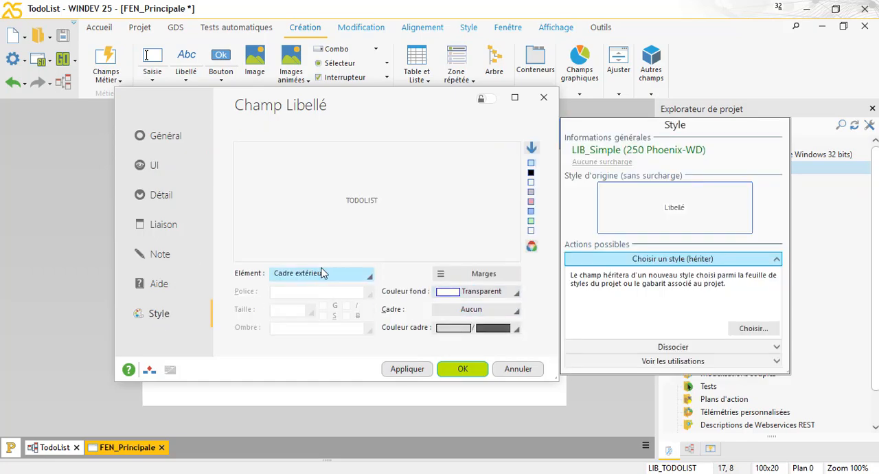
click(327, 274)
click(322, 299)
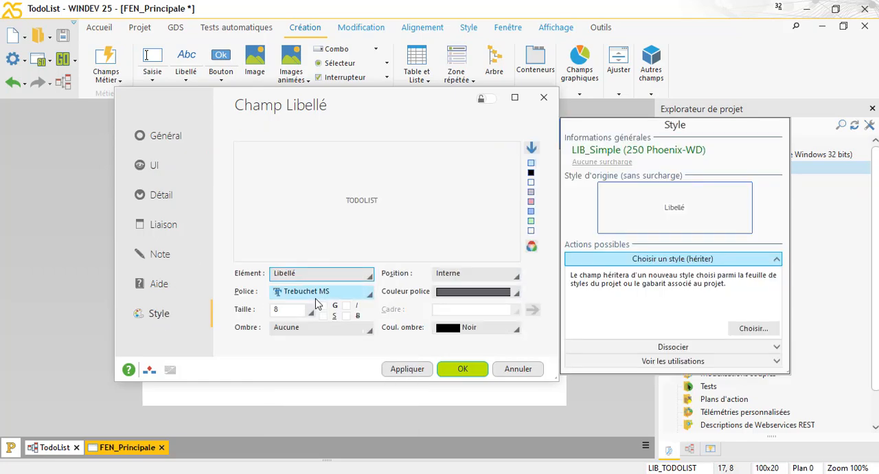
click(353, 294)
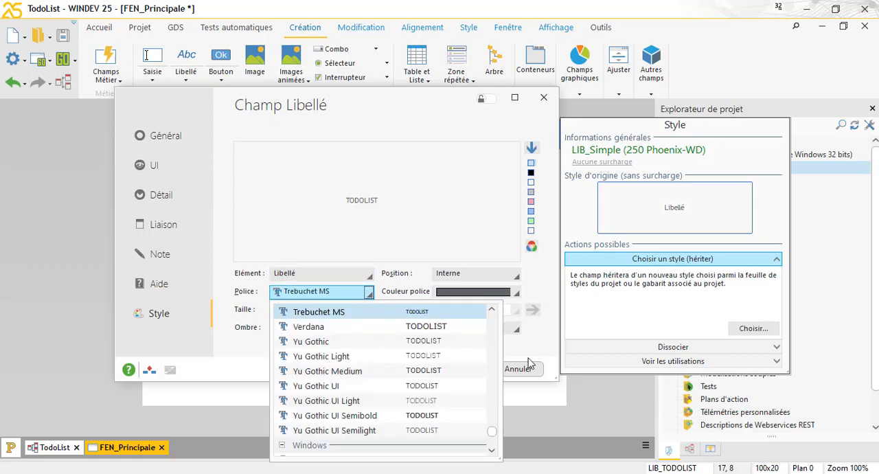
drag(498, 431, 498, 401)
drag(492, 402, 491, 398)
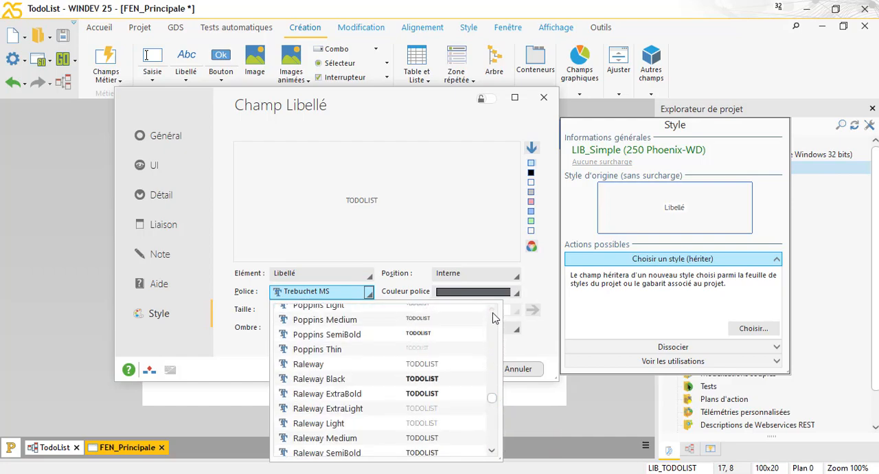
click(492, 313)
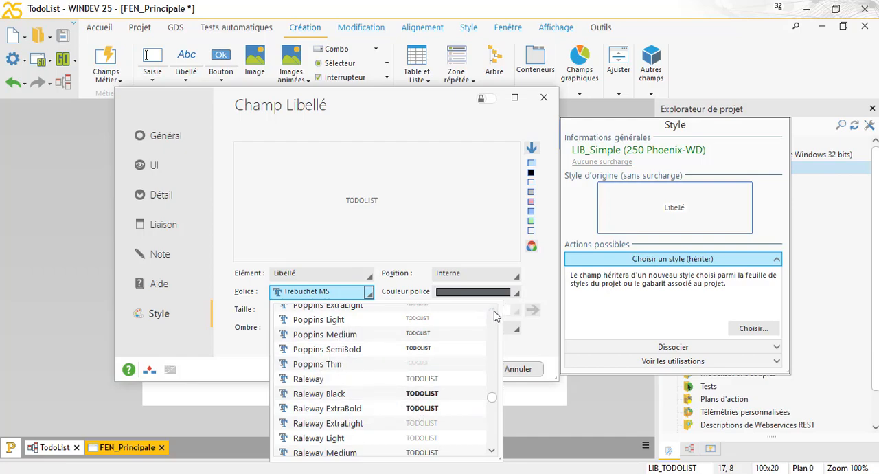
scroll(481, 317, up, 3)
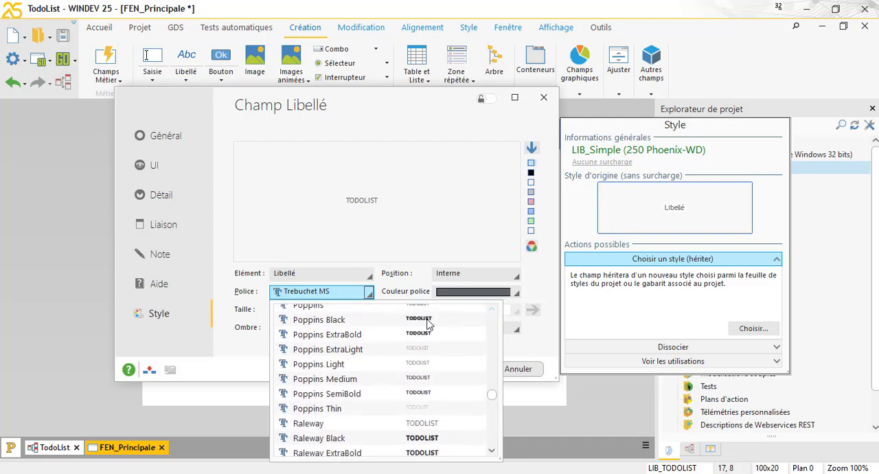
click(317, 320)
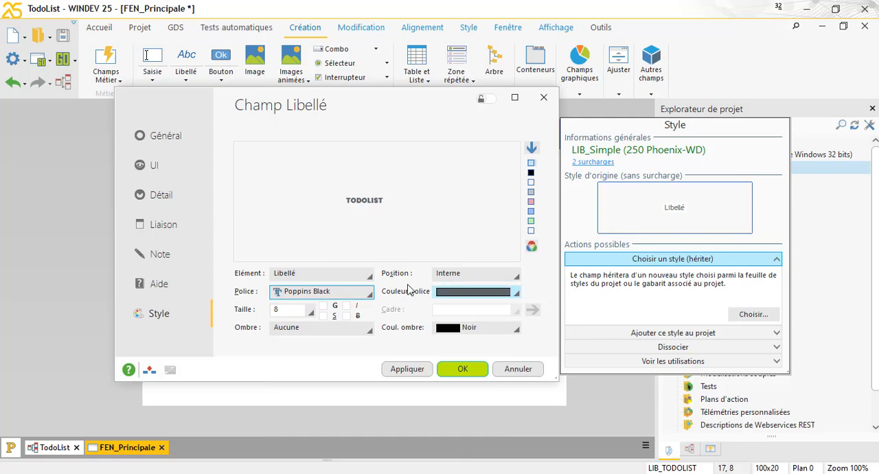
Step: Set the TODOLIST label's font colour to Blanc and its size to 10, and validate the description
click(470, 295)
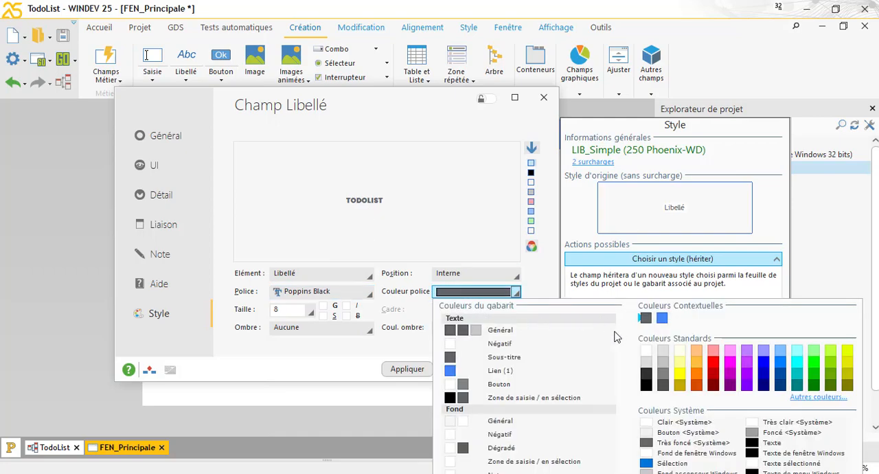
click(643, 352)
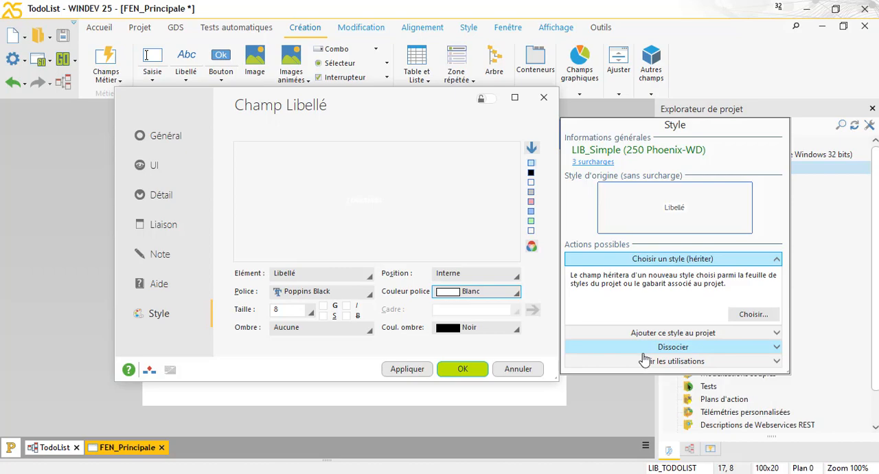
click(309, 311)
click(287, 171)
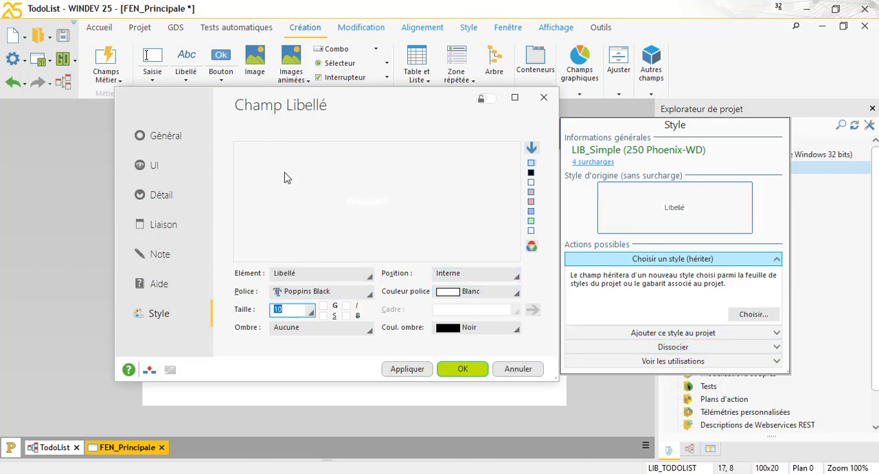
click(416, 372)
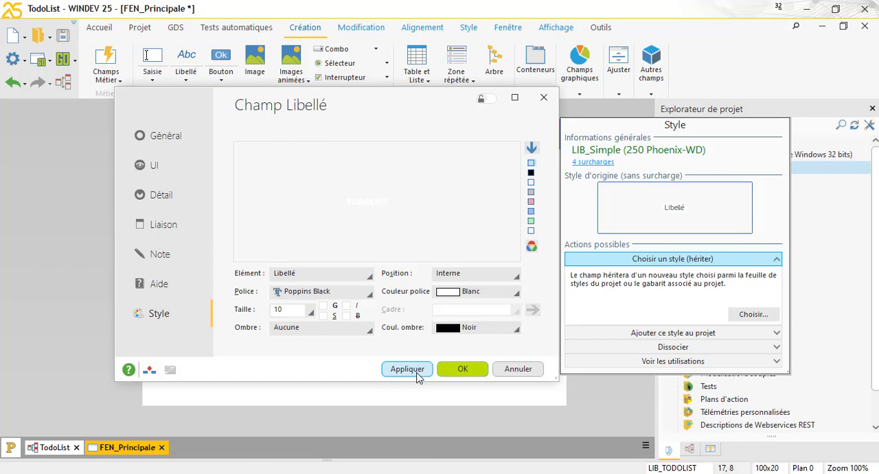
click(460, 369)
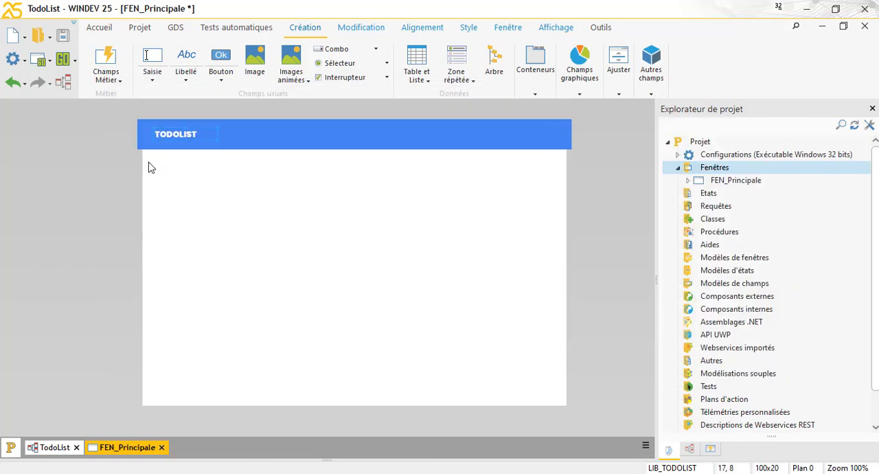
Step: Adjust the TODOLIST label within the blue banner, placing it at about 17, 11 with a size of about 100 × 26
click(121, 170)
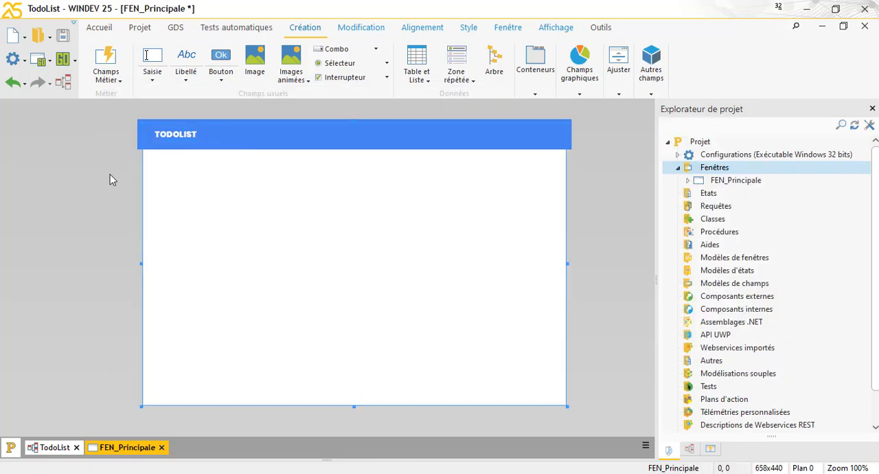
click(180, 135)
drag(185, 139, 185, 142)
double_click(186, 136)
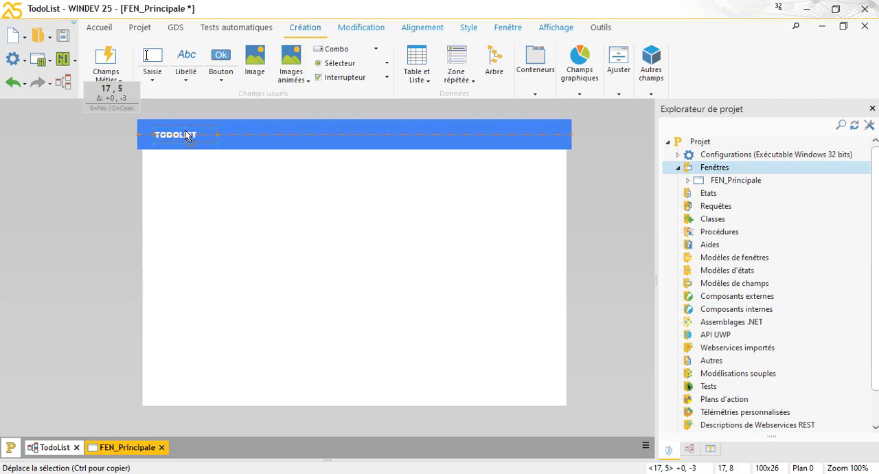
click(461, 369)
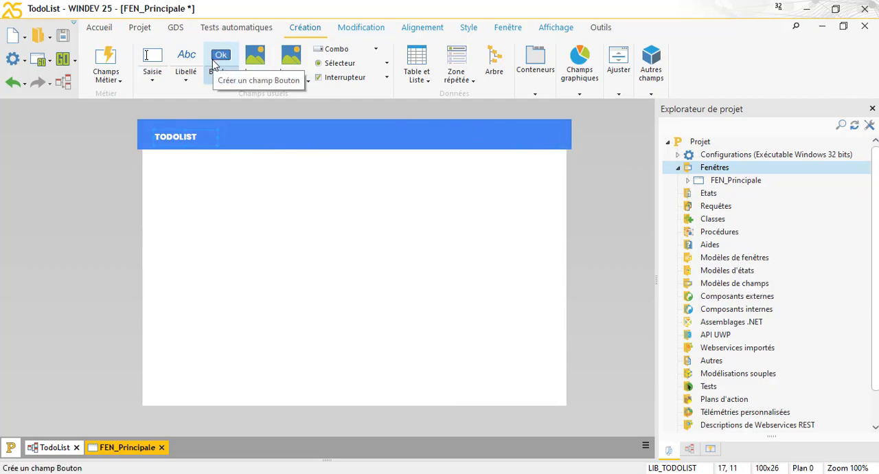
Step: Add a preset "Bouton Fermer" at the right end of the blue banner, at about 568, 6
click(227, 80)
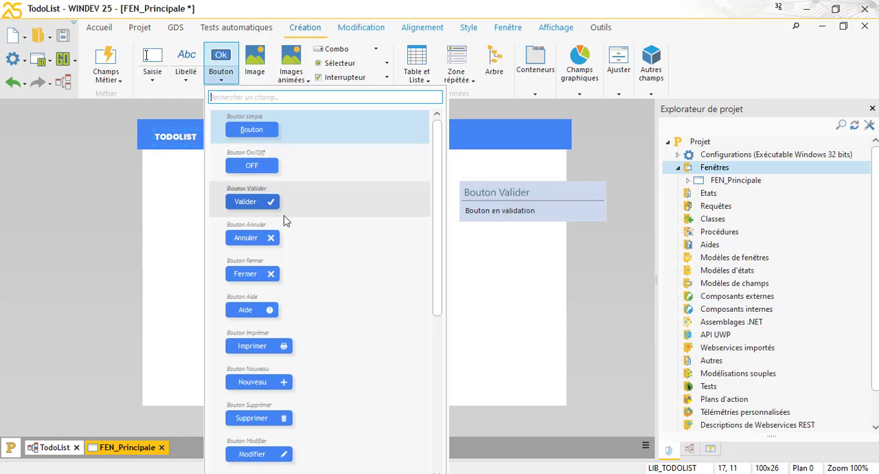
click(270, 275)
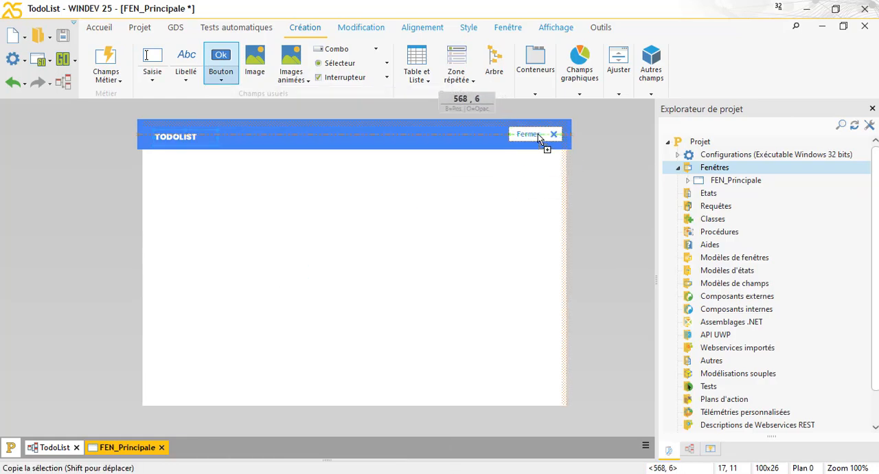
click(533, 133)
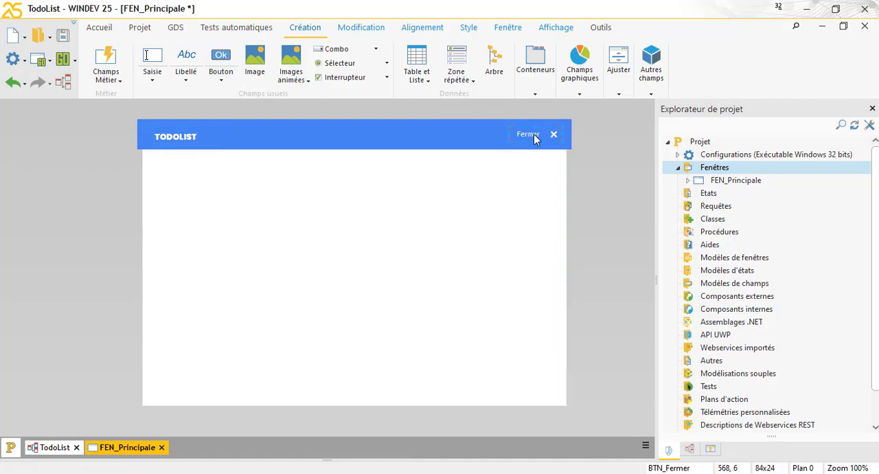
Step: Clear the Fermer button's caption and narrow the button from its left edge to about 24 × 24
right_click(534, 134)
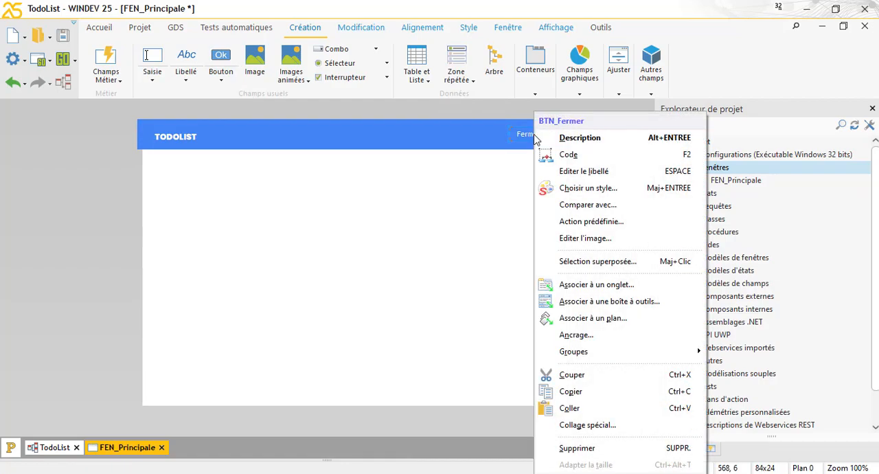
click(584, 171)
key(BackSpace)
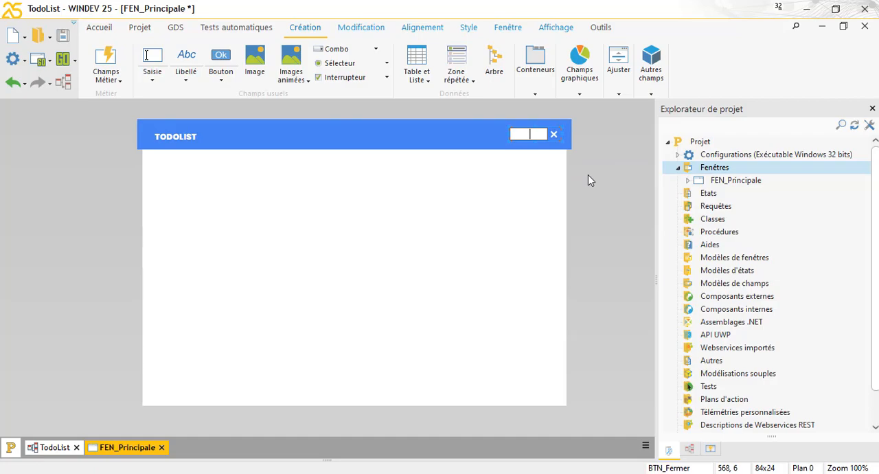
key(Return)
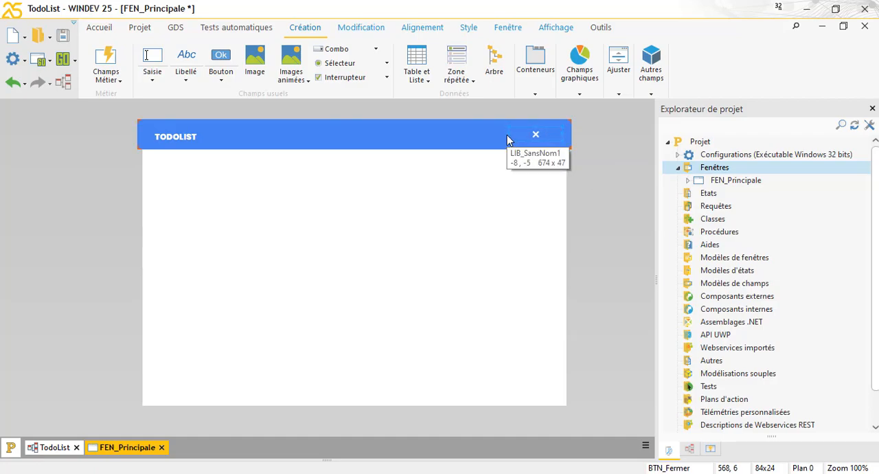
drag(507, 134, 545, 136)
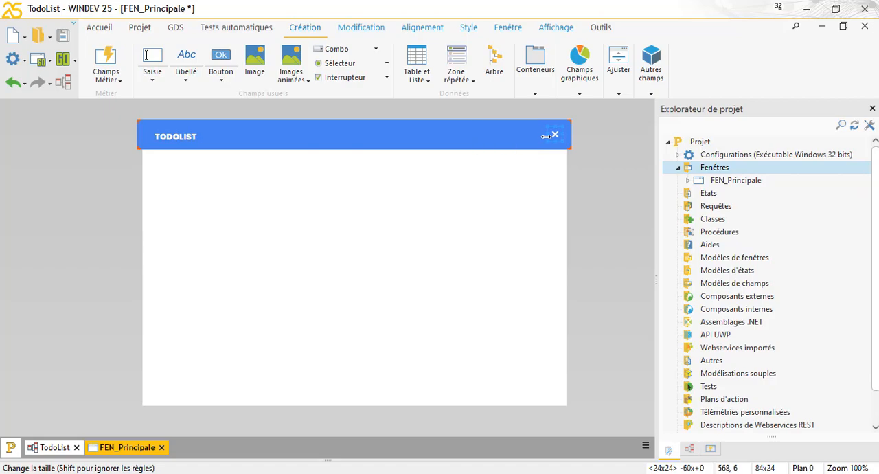
Step: Run a test of the FEN_Principale window to check its banner, title and close button
click(599, 195)
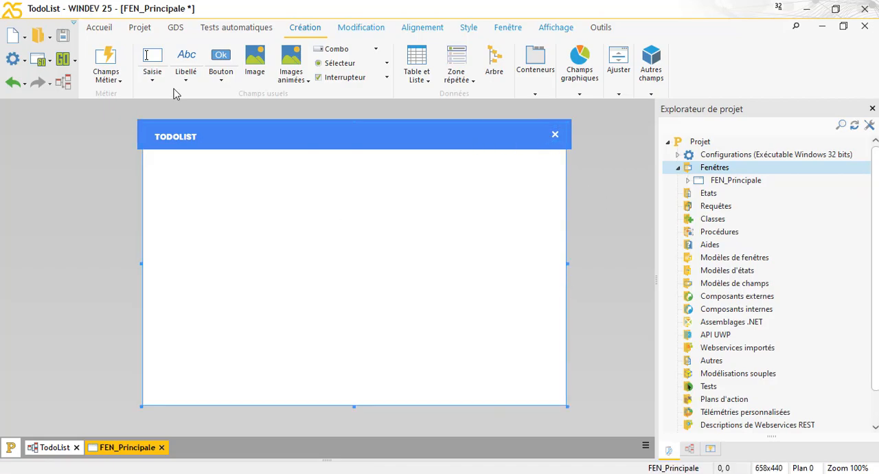
click(40, 60)
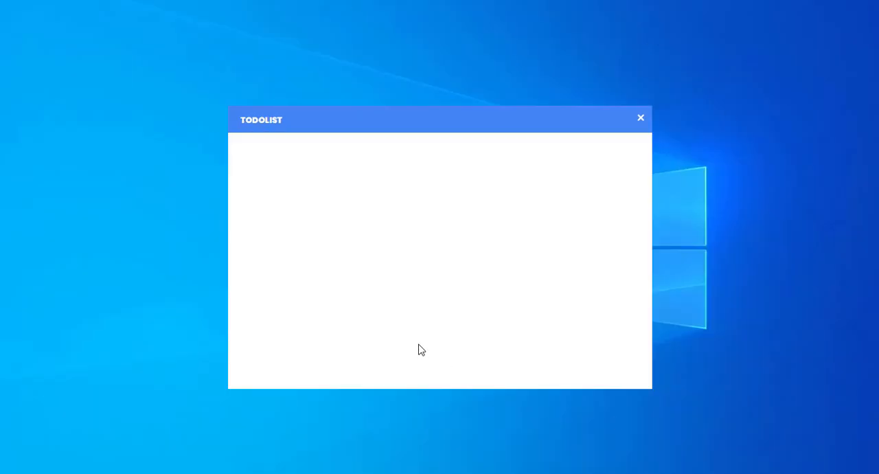